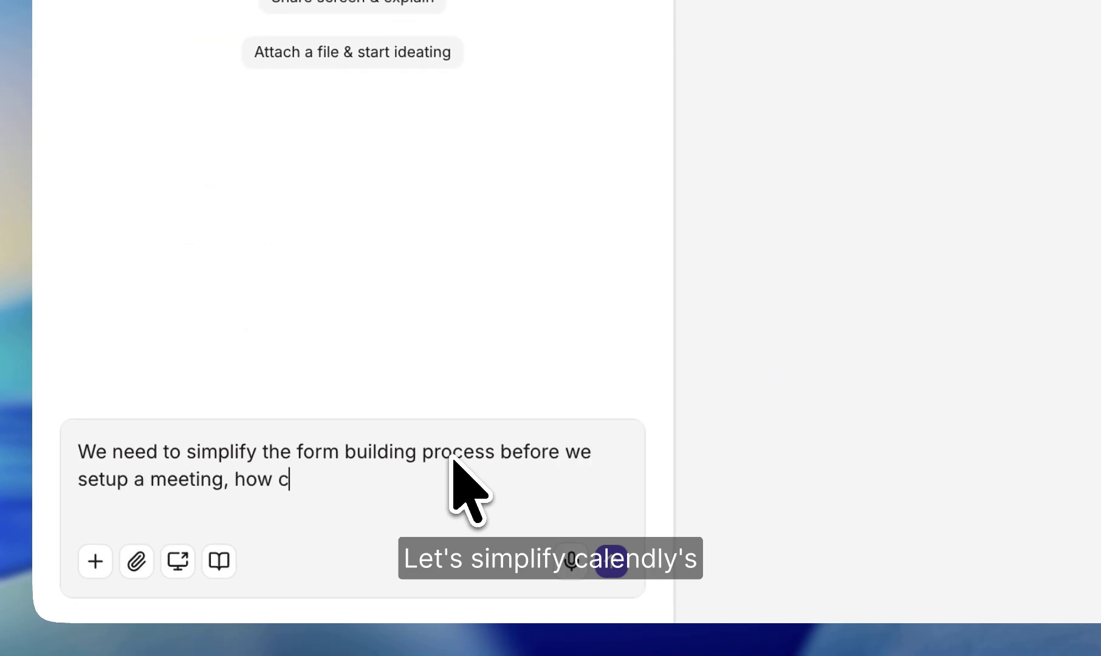
pyautogui.write('out?')
# Step: Screen-record the Calendly tab while starting a new One-on-One event type
pyautogui.click(178, 562)
pyautogui.click(656, 365)
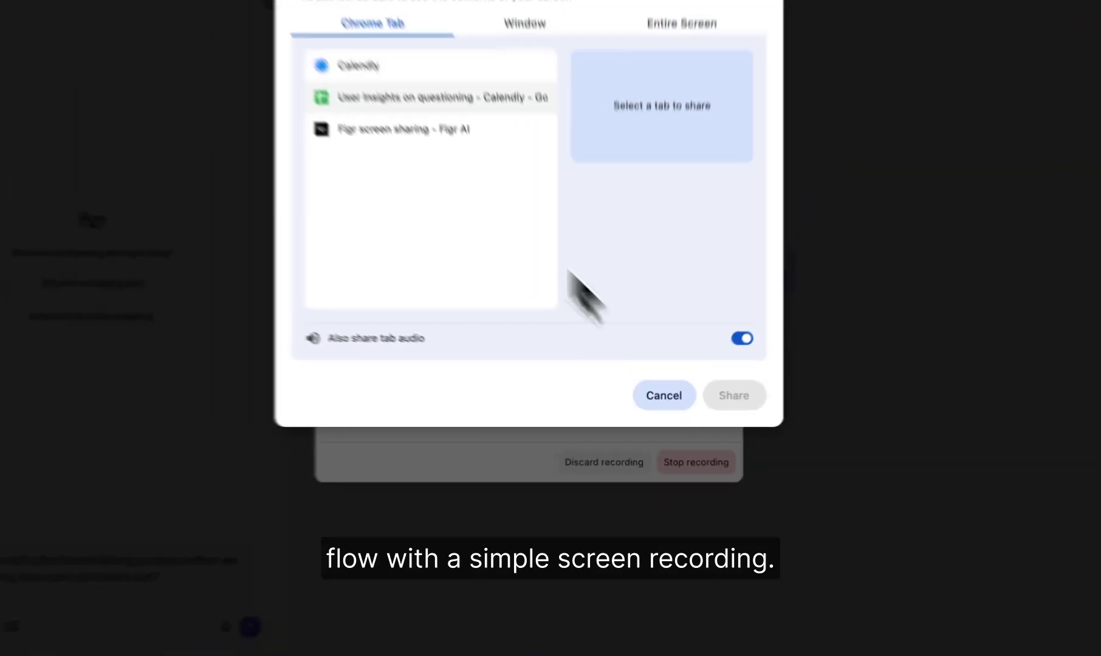
pyautogui.click(362, 66)
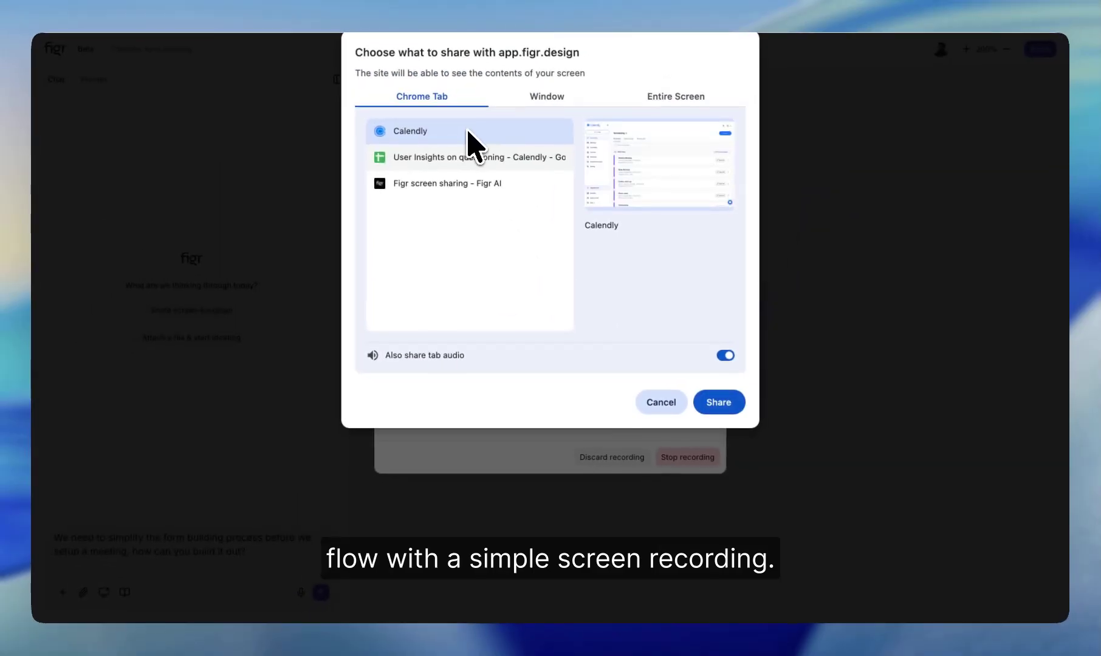
pyautogui.click(734, 395)
pyautogui.click(1004, 150)
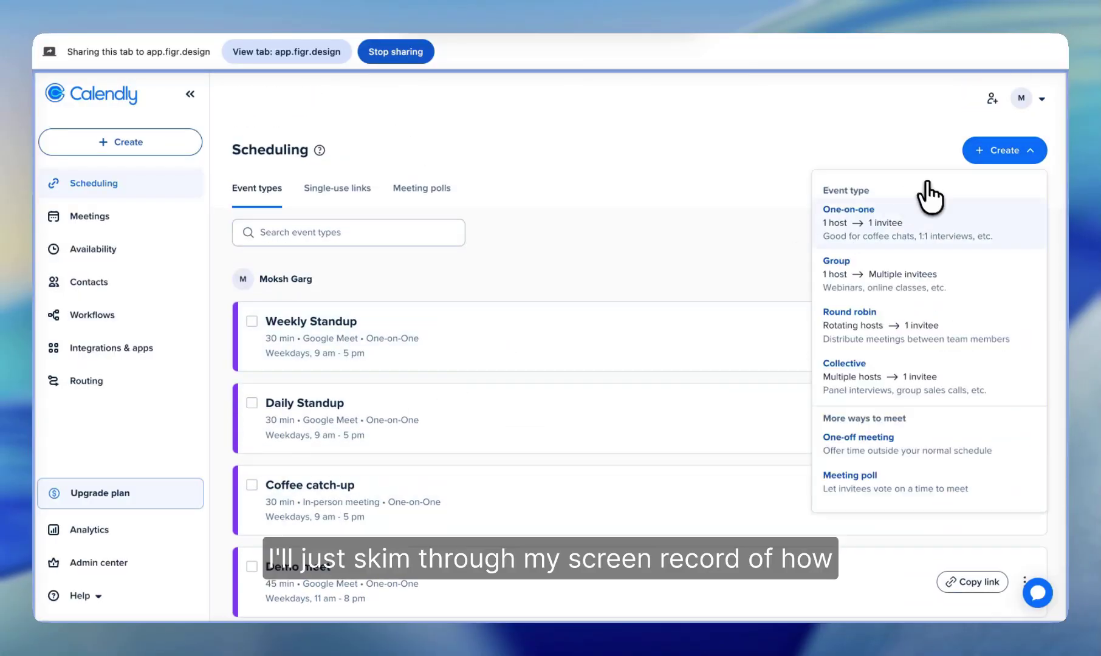
pyautogui.click(912, 243)
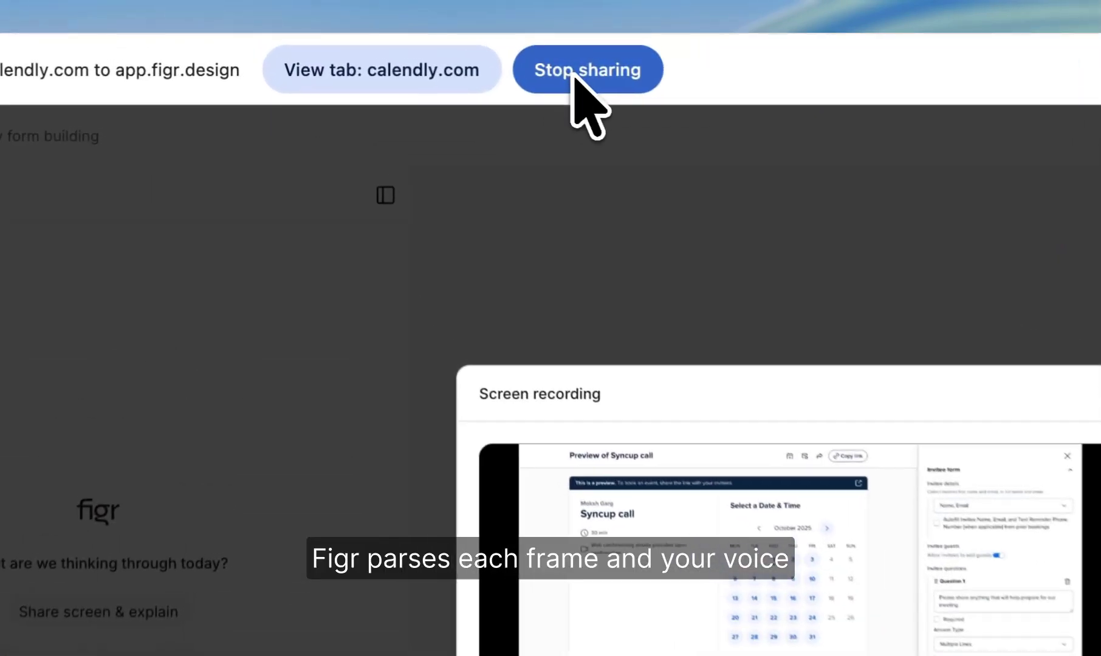
pyautogui.click(441, 52)
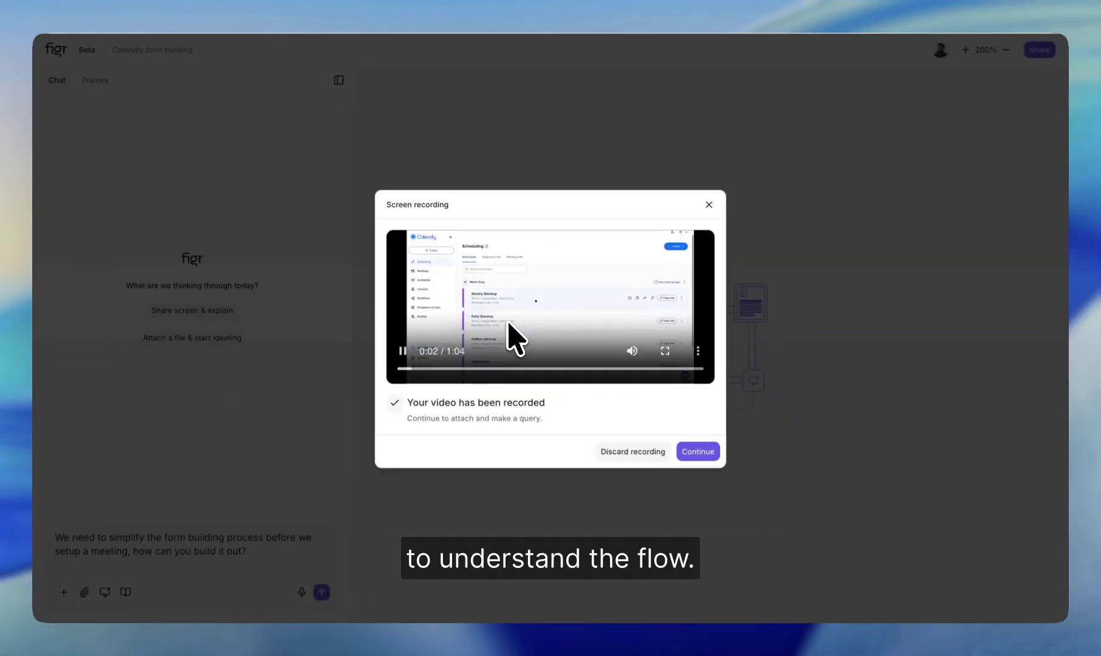
# Step: Send the form-simplification question with the recording and user insights spreadsheet attached
pyautogui.click(697, 453)
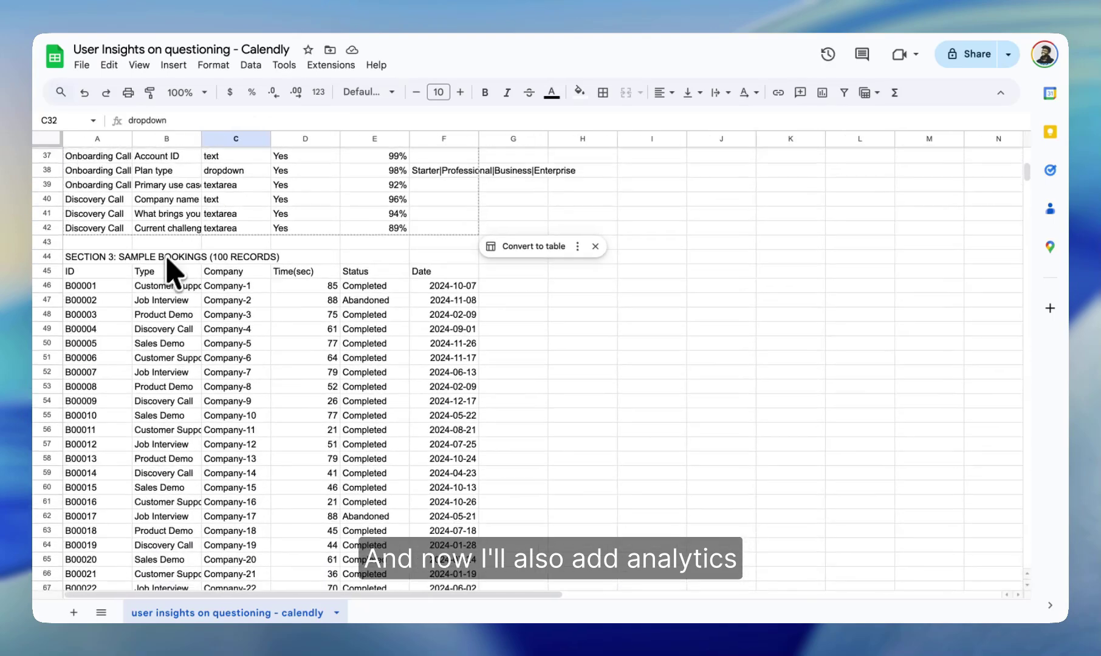
pyautogui.scroll(10, 162, 271)
pyautogui.click(168, 202)
pyautogui.scroll(-5, 176, 416)
pyautogui.scroll(-8, 175, 416)
pyautogui.scroll(-3, 177, 419)
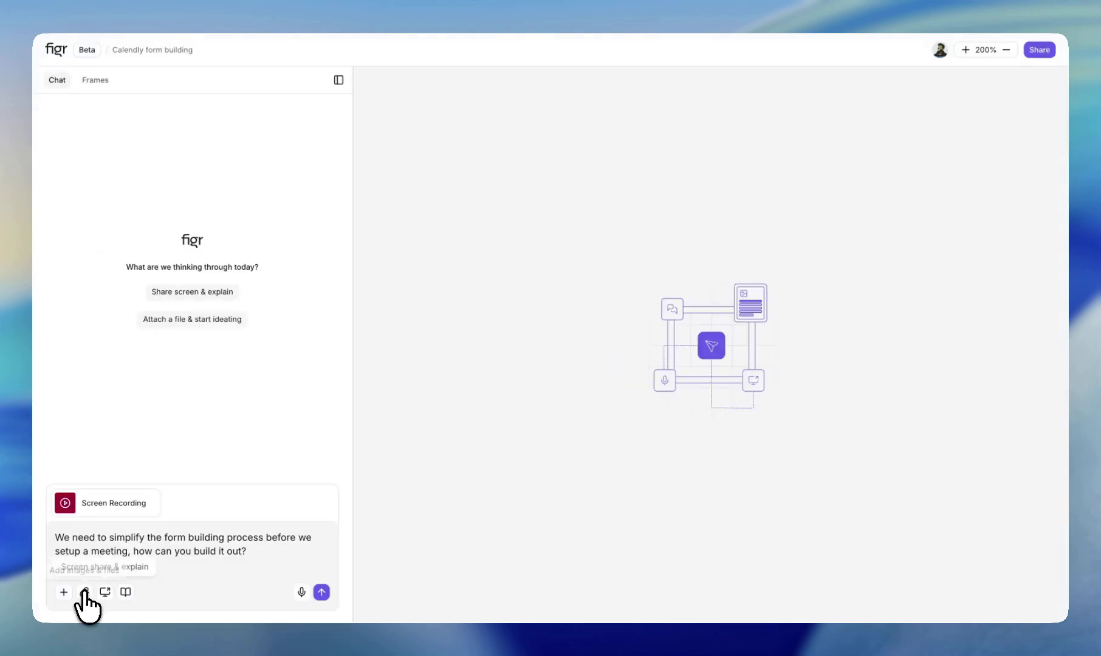
pyautogui.hotkey('shift', 'Return')
pyautogui.hotkey('shift', 'Return')
pyautogui.write('Can you map out the current user flow?')
pyautogui.press('Return')
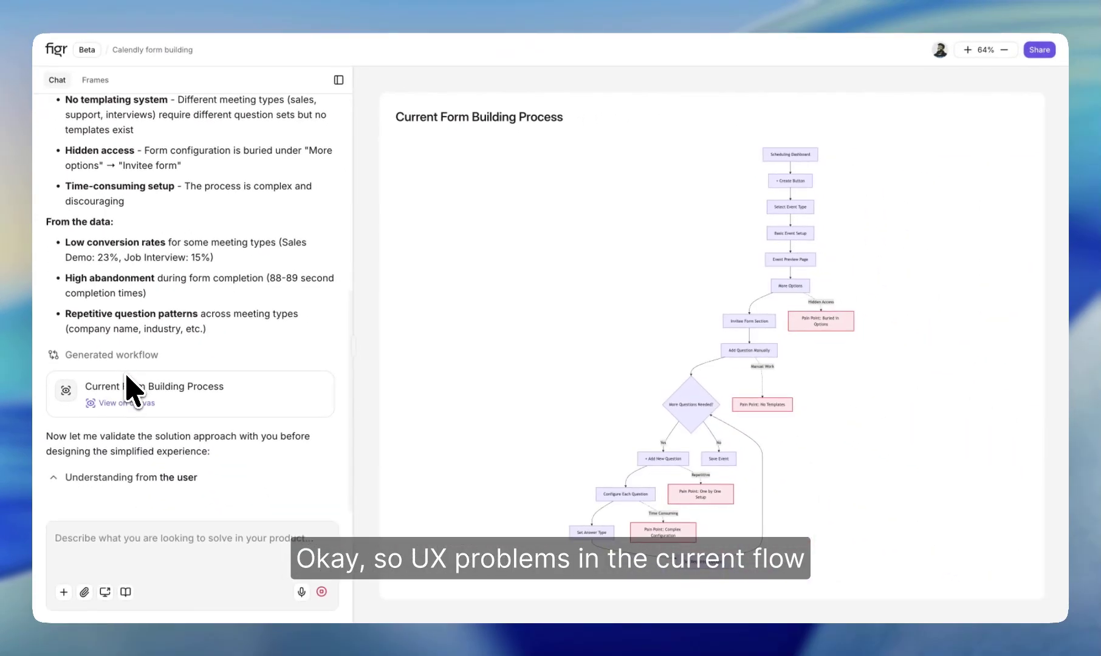
# Step: Review the Current Form Building Process flowchart's pain points, then return to the canvas
pyautogui.click(129, 388)
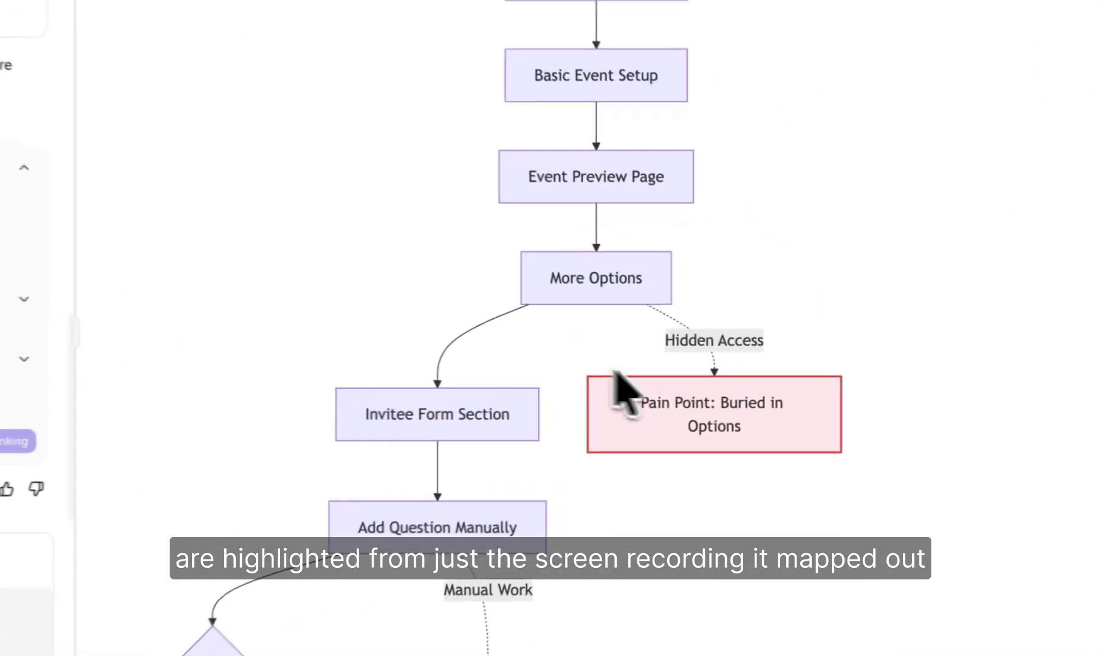
pyautogui.scroll(-3, 688, 361)
pyautogui.scroll(-5, 735, 336)
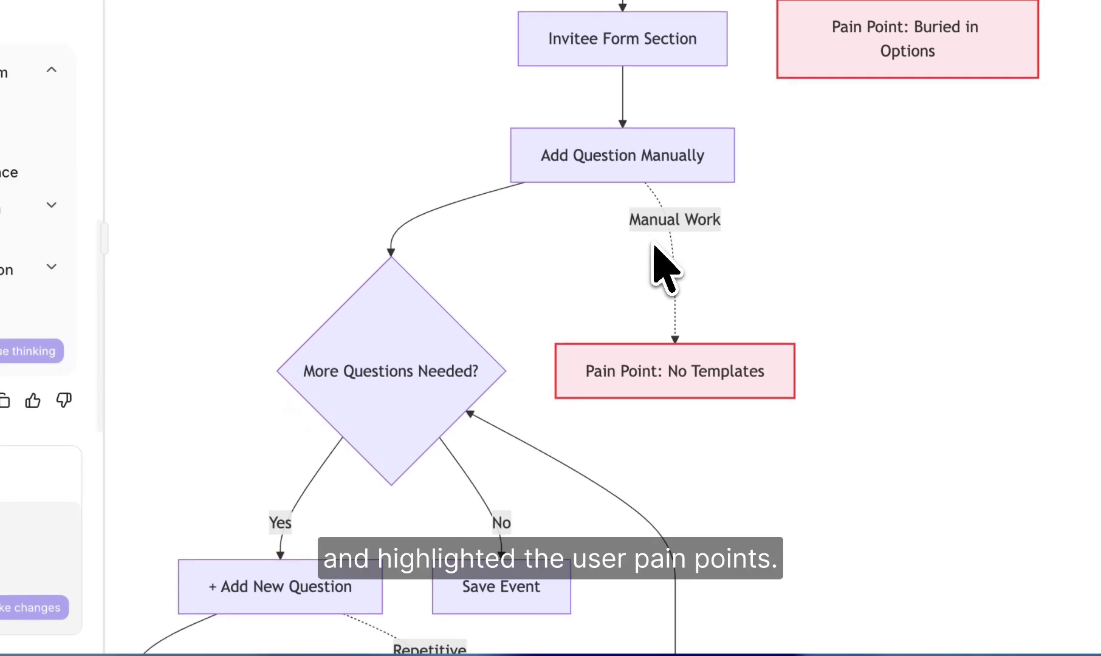
pyautogui.scroll(-5, 658, 258)
pyautogui.scroll(-2, 658, 259)
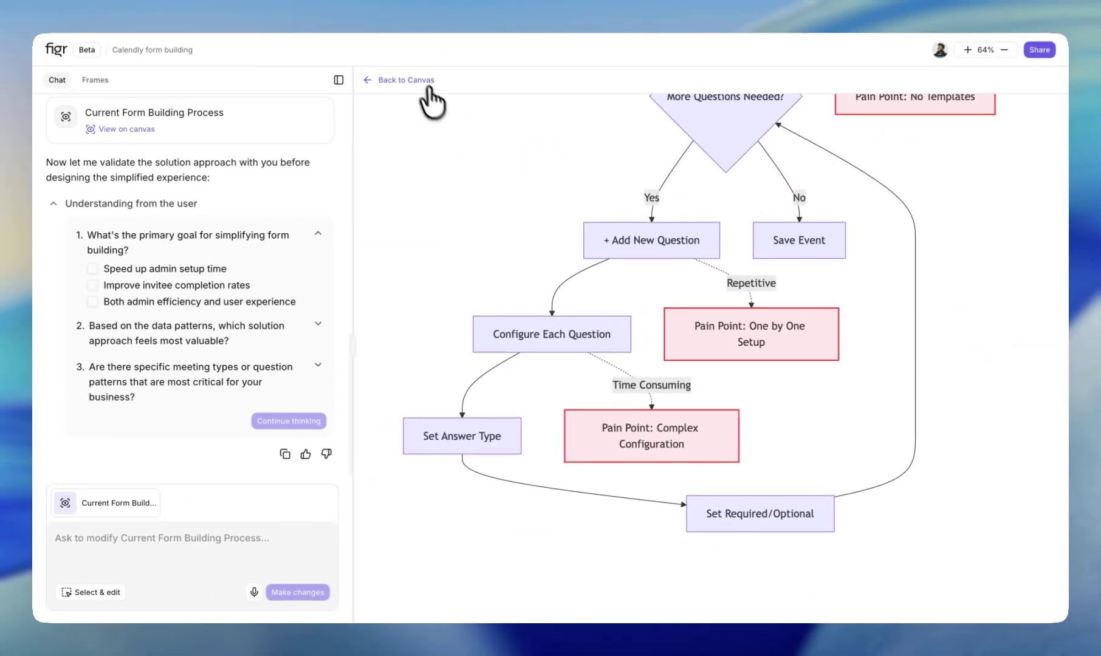
pyautogui.click(424, 89)
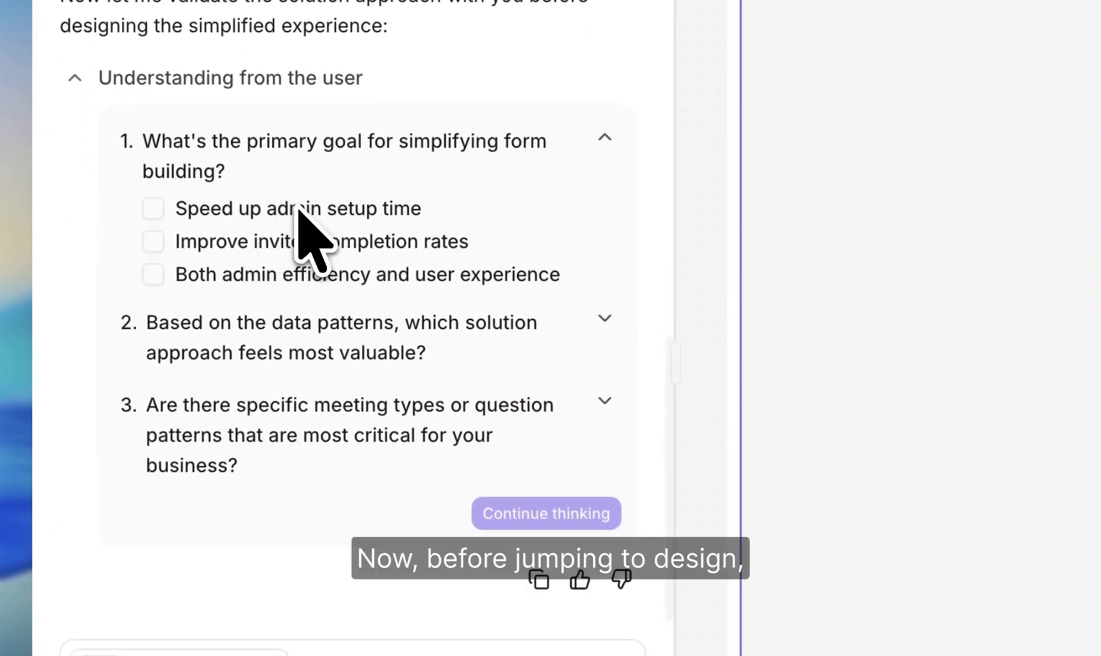
# Step: Answer the three validation questions, choosing faster admin setup as the goal, and continue
pyautogui.click(286, 215)
pyautogui.click(284, 325)
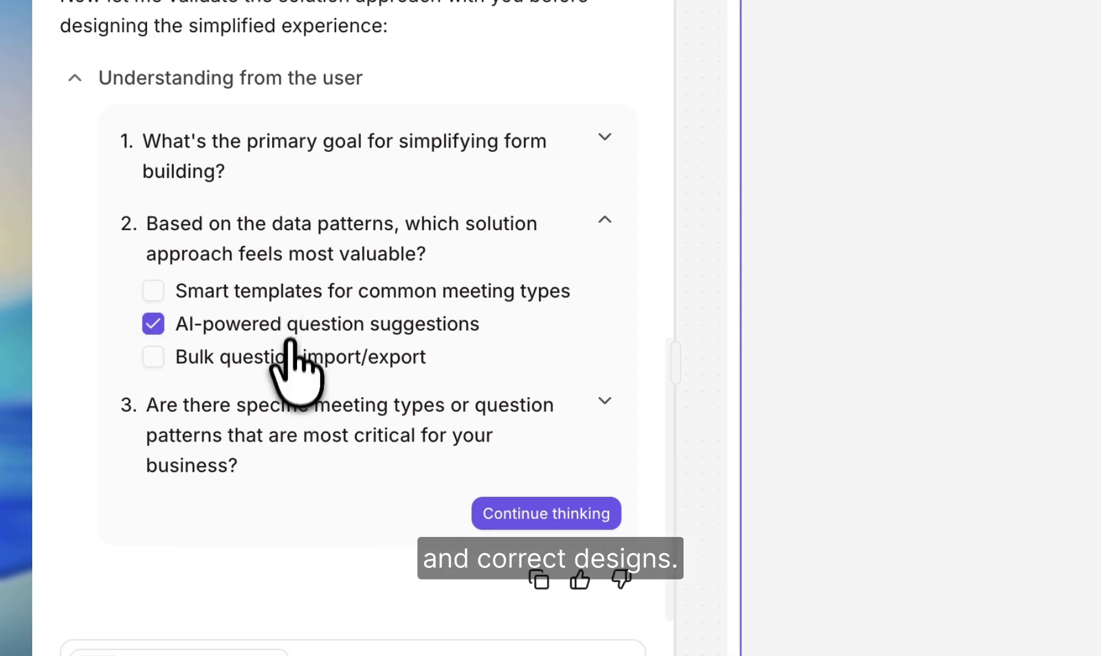
pyautogui.click(268, 407)
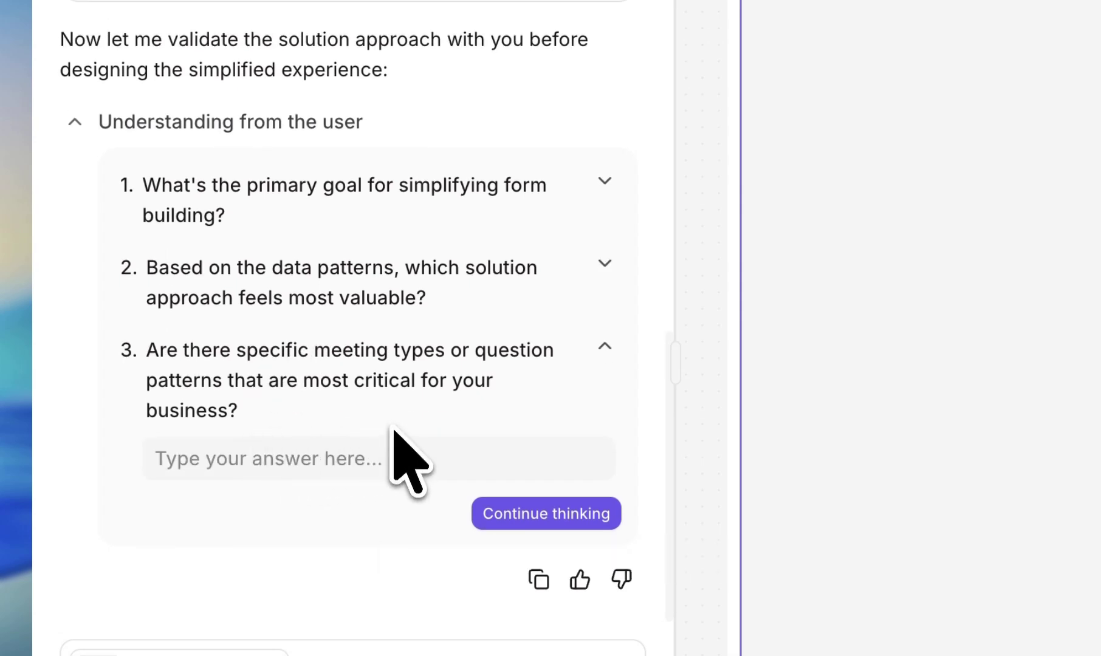
pyautogui.click(546, 513)
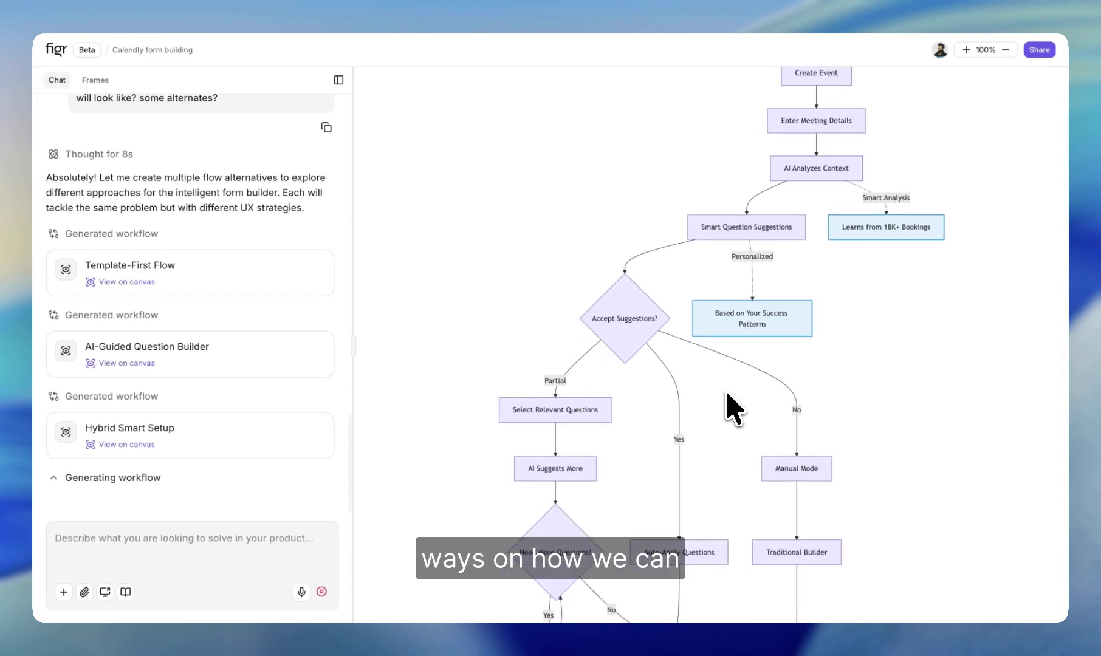
pyautogui.scroll(-5, 607, 422)
pyautogui.scroll(-3, 596, 422)
pyautogui.scroll(-5, 602, 423)
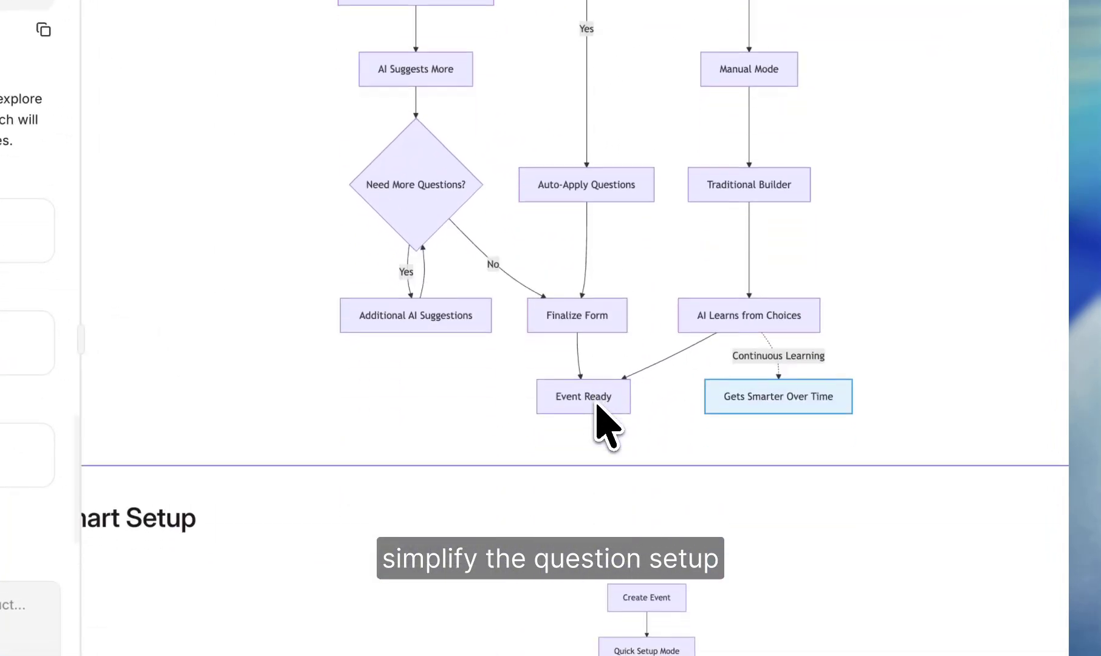
pyautogui.scroll(-3, 602, 423)
pyautogui.scroll(-5, 651, 246)
pyautogui.scroll(-5, 585, 283)
pyautogui.scroll(5, 614, 172)
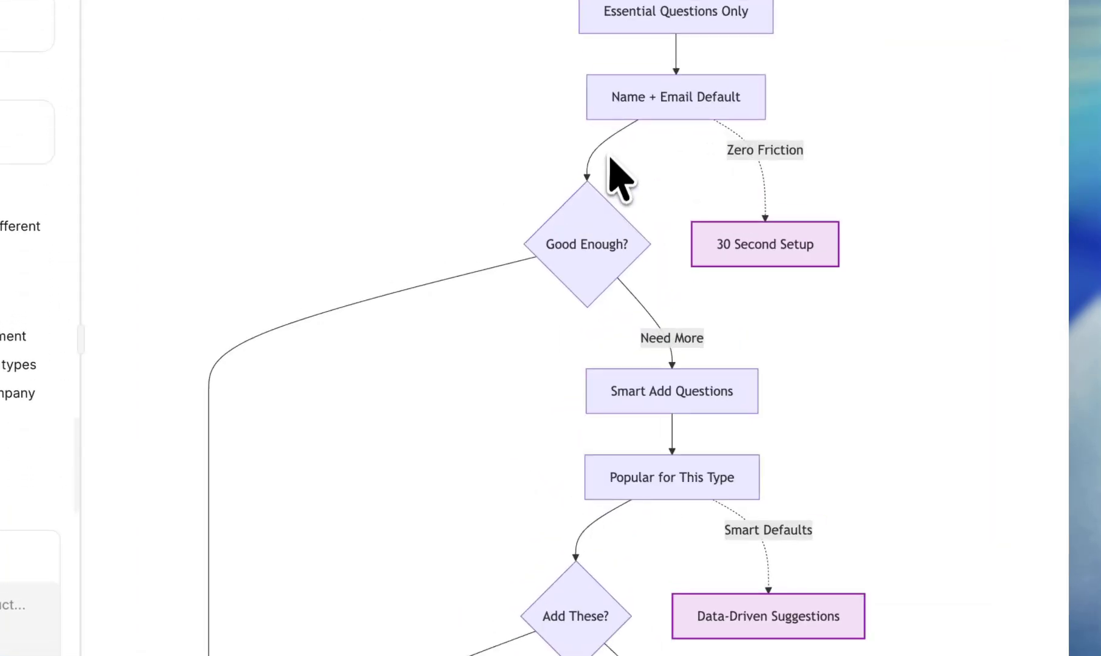
pyautogui.scroll(1, 637, 130)
pyautogui.scroll(-3, 634, 290)
pyautogui.scroll(-3, 634, 295)
pyautogui.scroll(-2, 633, 296)
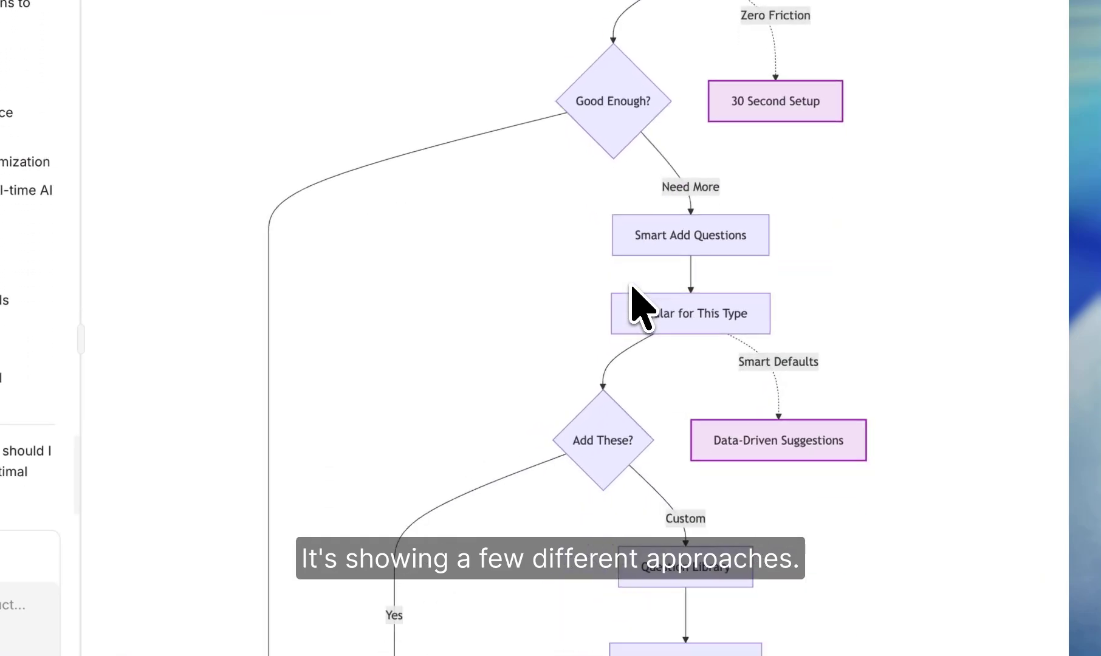
# Step: Open the Progressive Enhancement Form Builder design full-window for editing
pyautogui.click(205, 551)
pyautogui.write('Lets build')
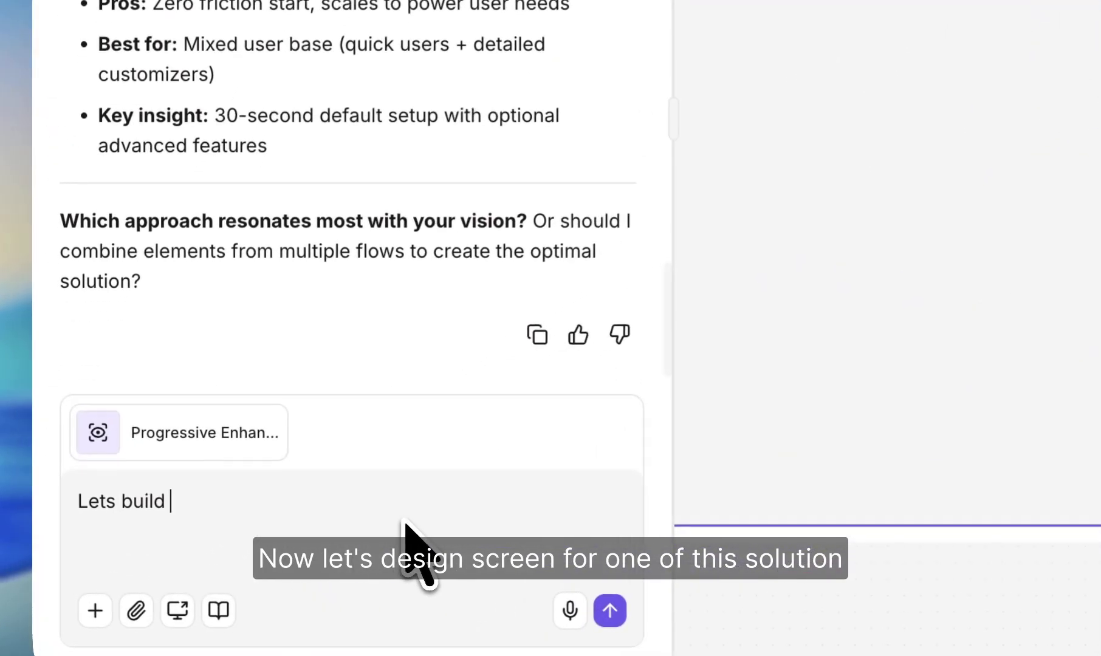
pyautogui.write(' screens for')
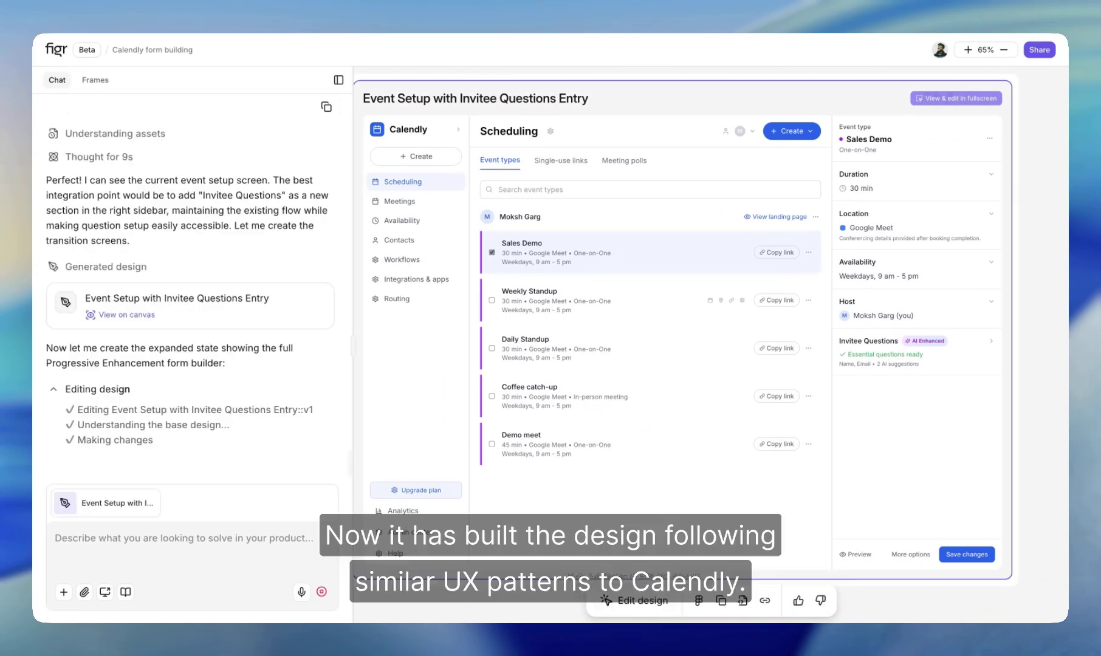
pyautogui.scroll(-1, 356, 263)
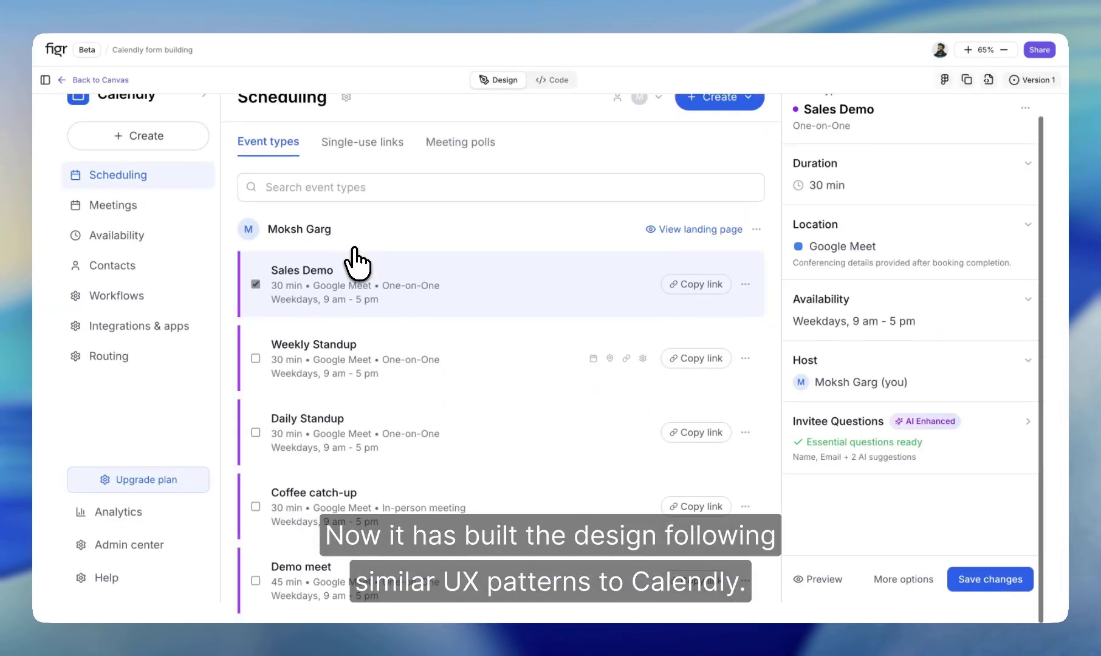
pyautogui.scroll(1, 356, 262)
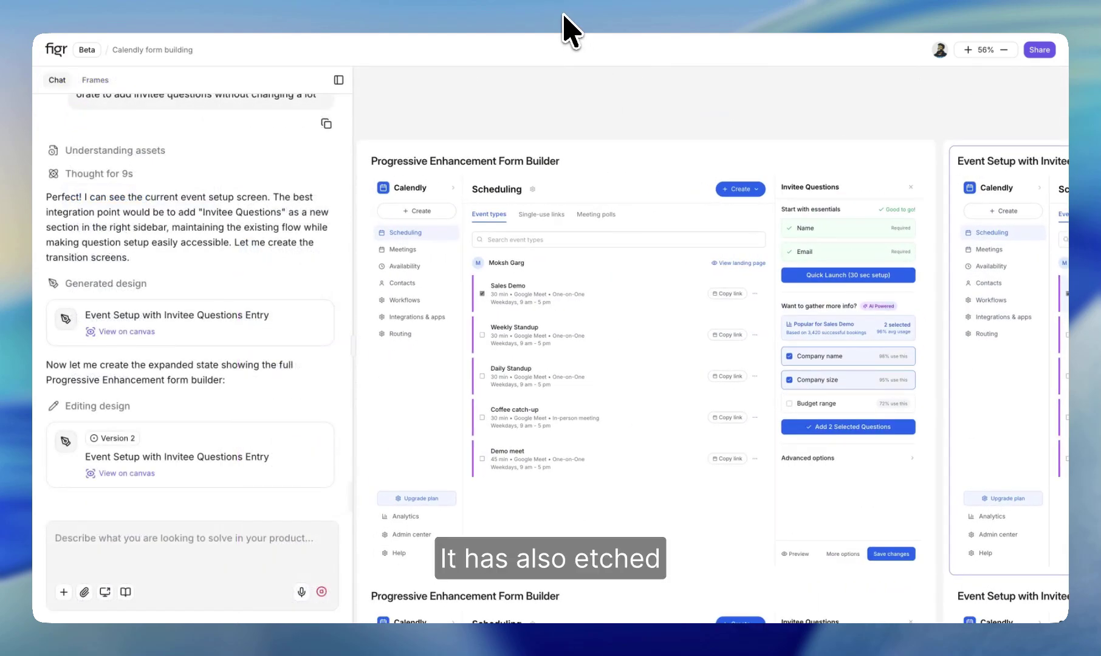
pyautogui.scroll(-5, 679, 295)
pyautogui.keyDown('ctrl'); pyautogui.scroll(2, 678, 293); pyautogui.keyUp('ctrl')
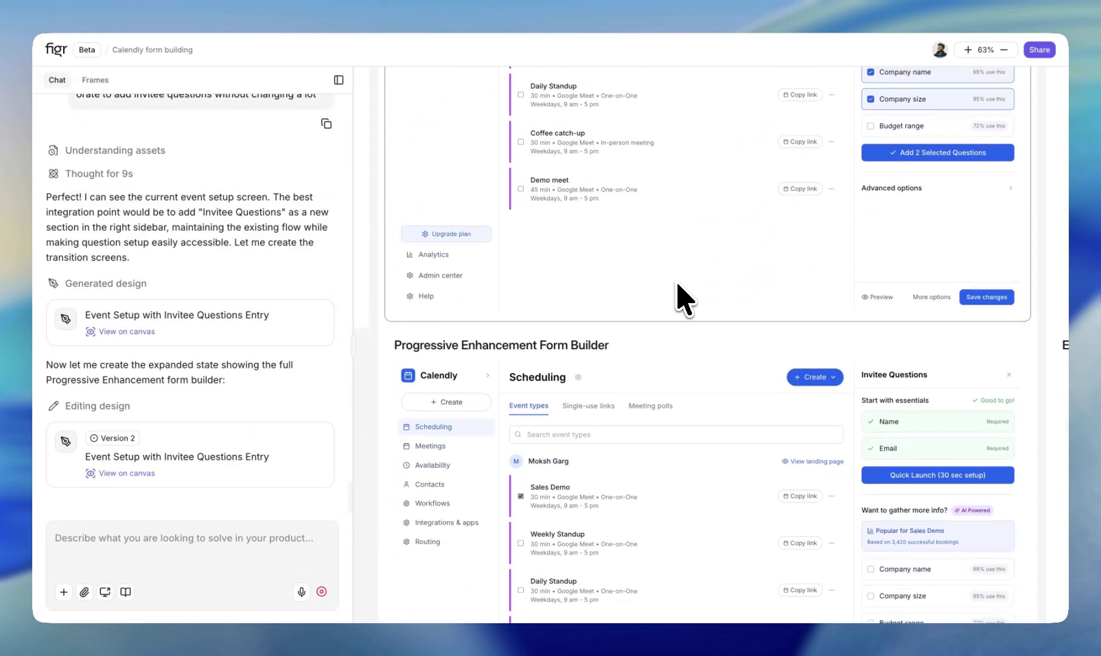
pyautogui.scroll(-3, 678, 285)
pyautogui.scroll(-2, 678, 285)
pyautogui.click(678, 285)
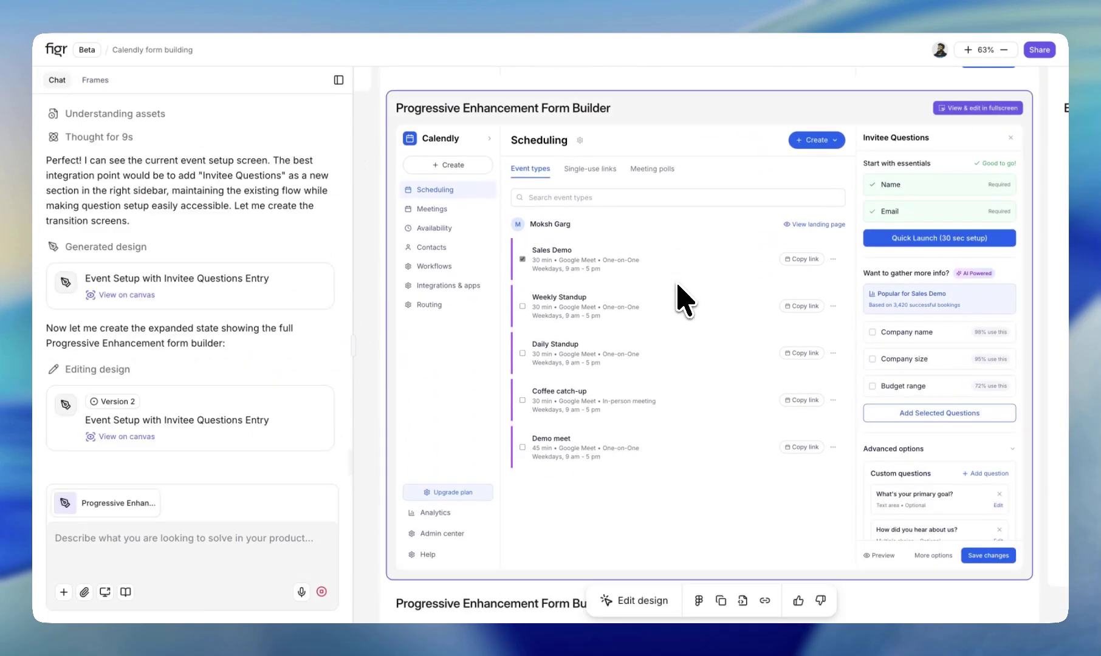
pyautogui.click(637, 603)
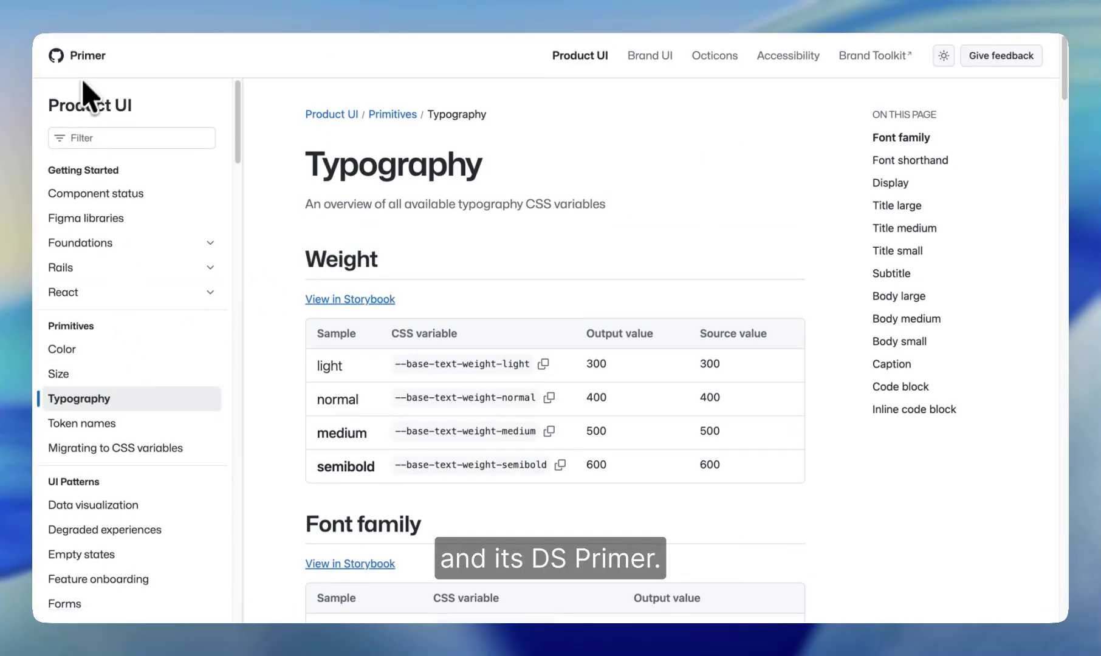
pyautogui.click(104, 349)
pyautogui.scroll(-5, 293, 357)
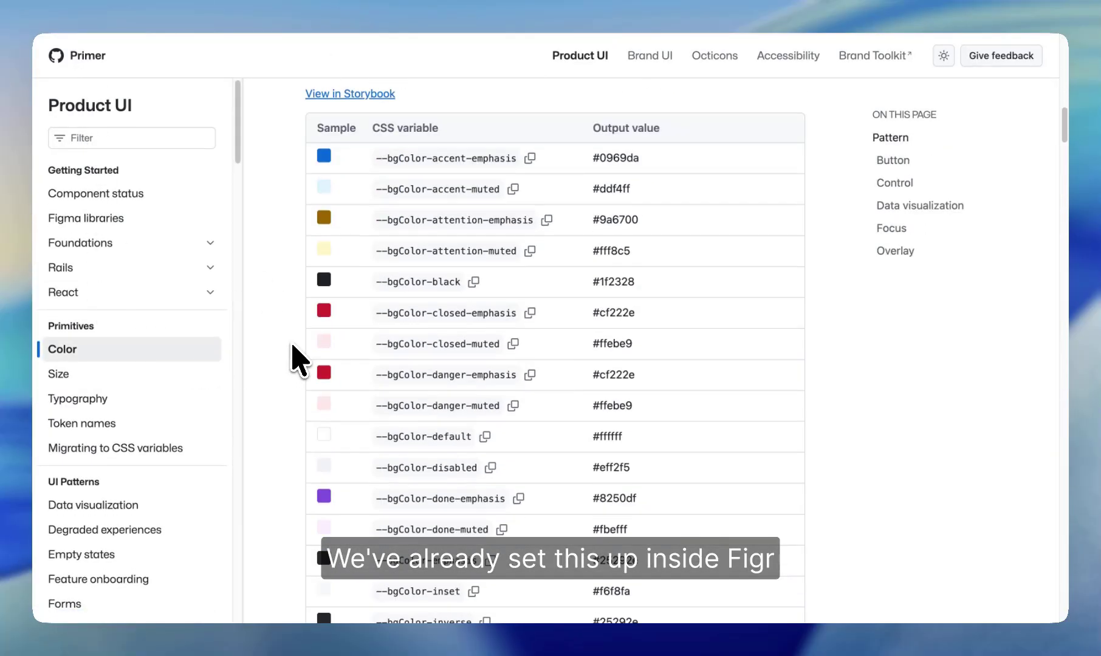
pyautogui.click(182, 376)
pyautogui.scroll(-5, 283, 394)
pyautogui.scroll(-5, 284, 393)
pyautogui.scroll(-1, 283, 393)
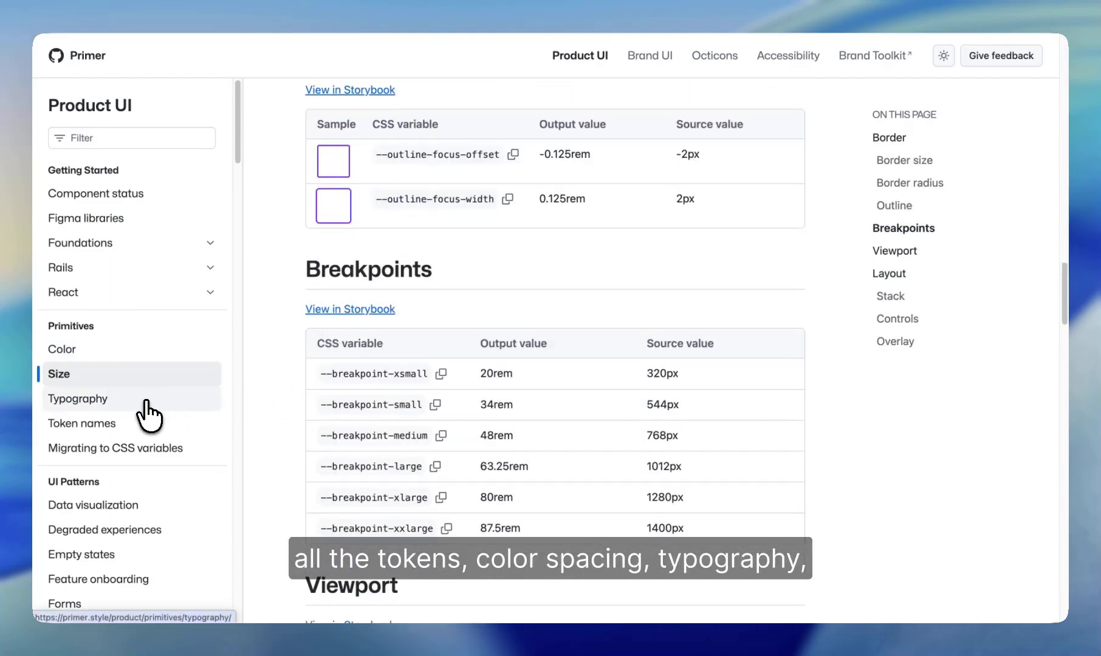
pyautogui.click(142, 399)
pyautogui.scroll(-3, 314, 384)
pyautogui.scroll(-5, 315, 386)
pyautogui.scroll(-5, 201, 467)
pyautogui.scroll(-3, 265, 209)
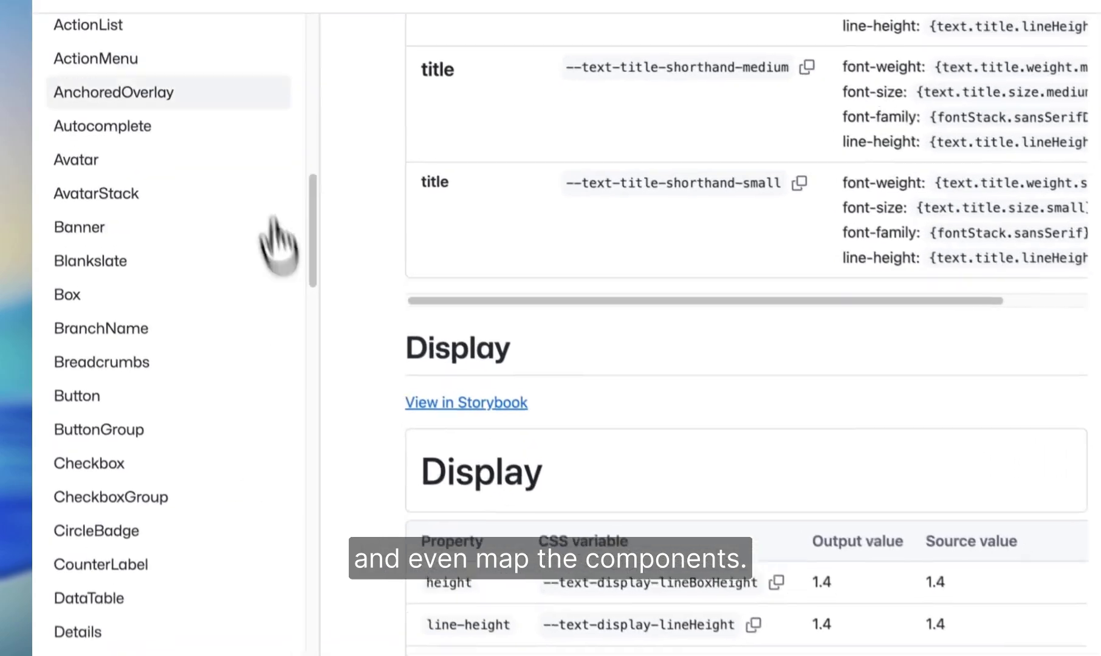
pyautogui.scroll(-3, 109, 586)
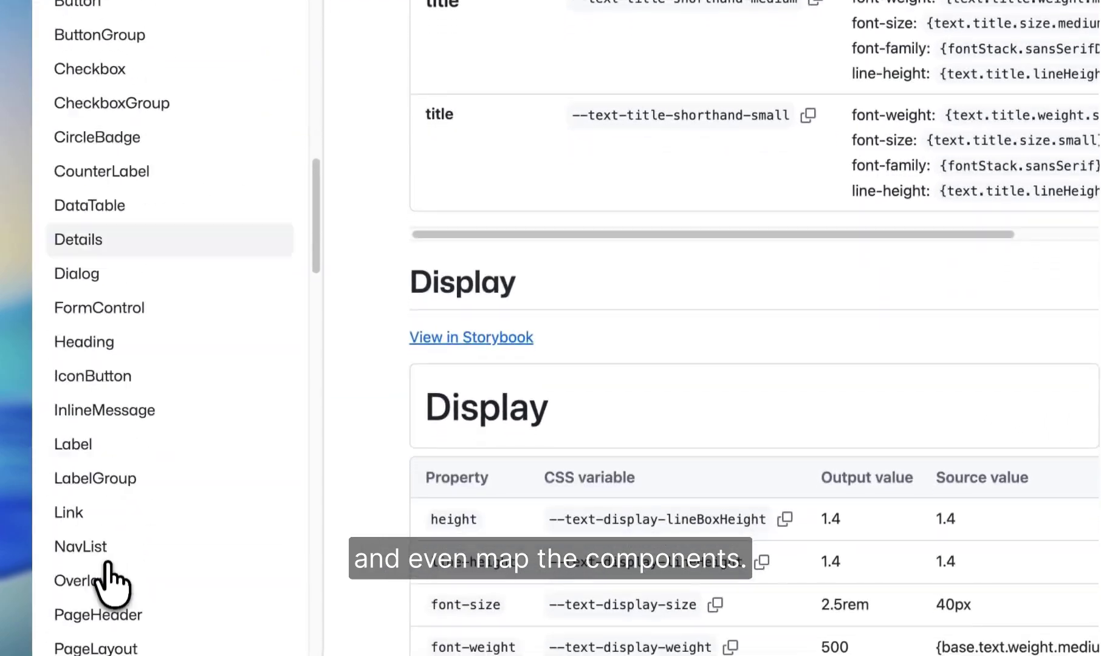
pyautogui.scroll(-3, 110, 585)
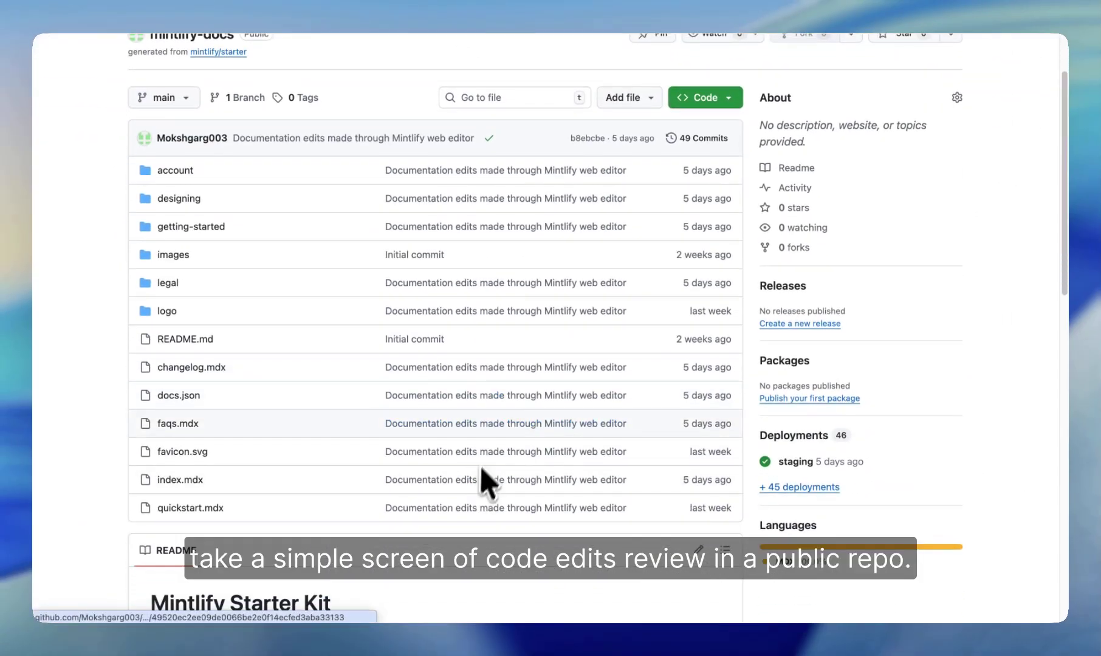
# Step: View the docs.json diff for commit 2367b64, then request a side-by-side comparison from Figr
pyautogui.click(507, 397)
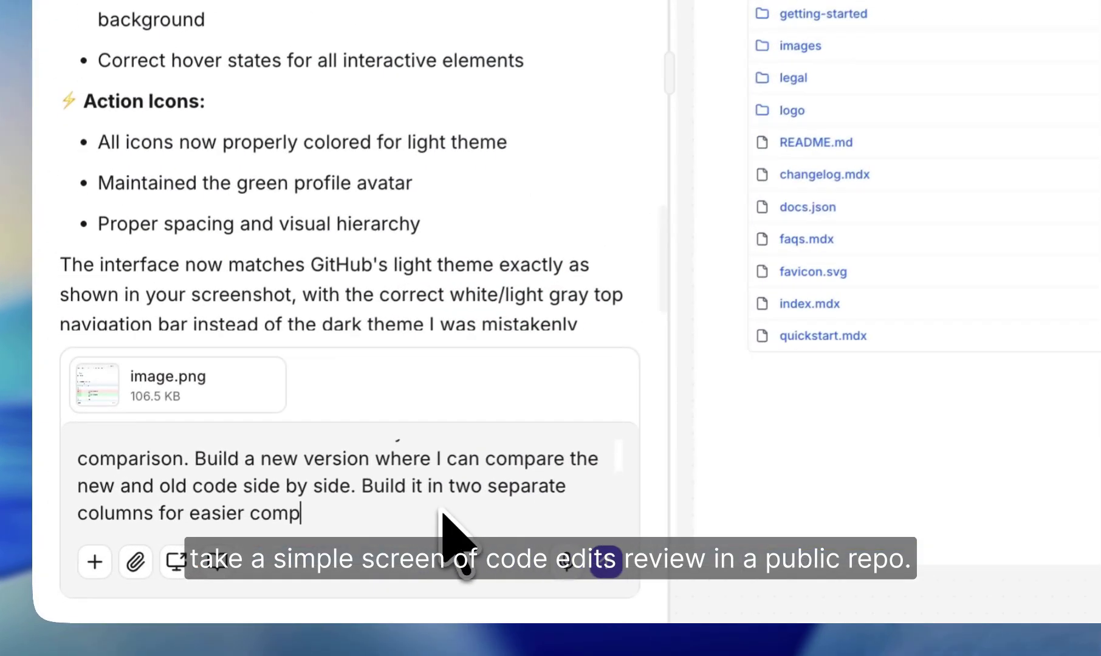
pyautogui.write('rison')
pyautogui.click(108, 478)
pyautogui.click(479, 406)
pyautogui.click(495, 572)
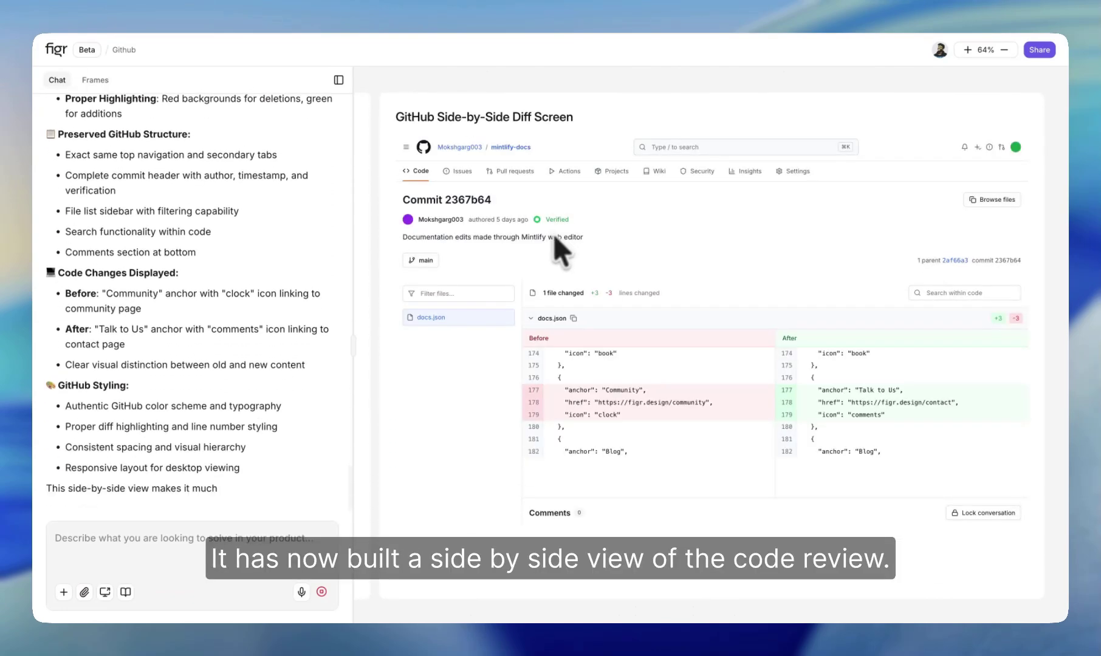
# Step: Select the GitHub Side-by-Side Diff Screen frame and view it full-window
pyautogui.click(591, 241)
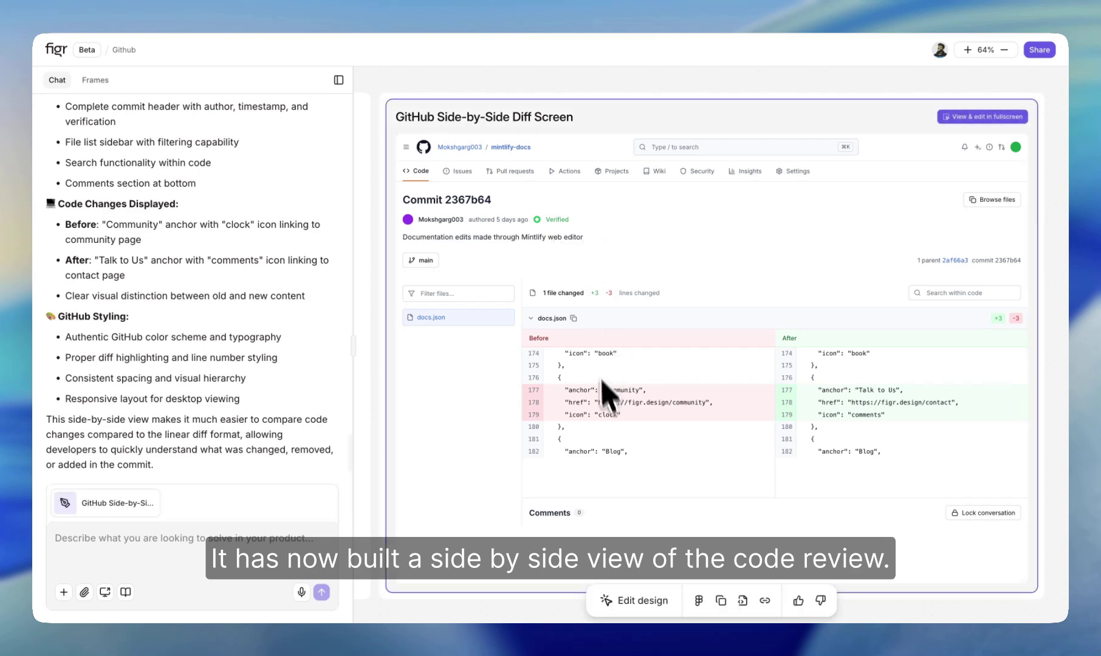
pyautogui.doubleClick(710, 498)
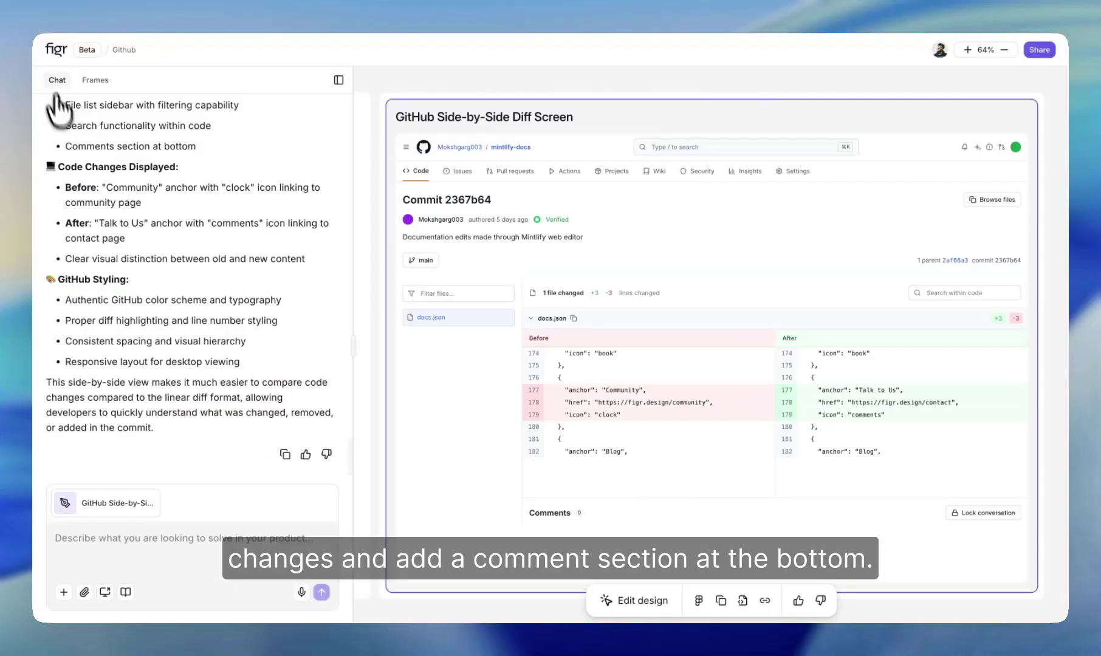
pyautogui.write('build the comment section part with 2-3 comments b')
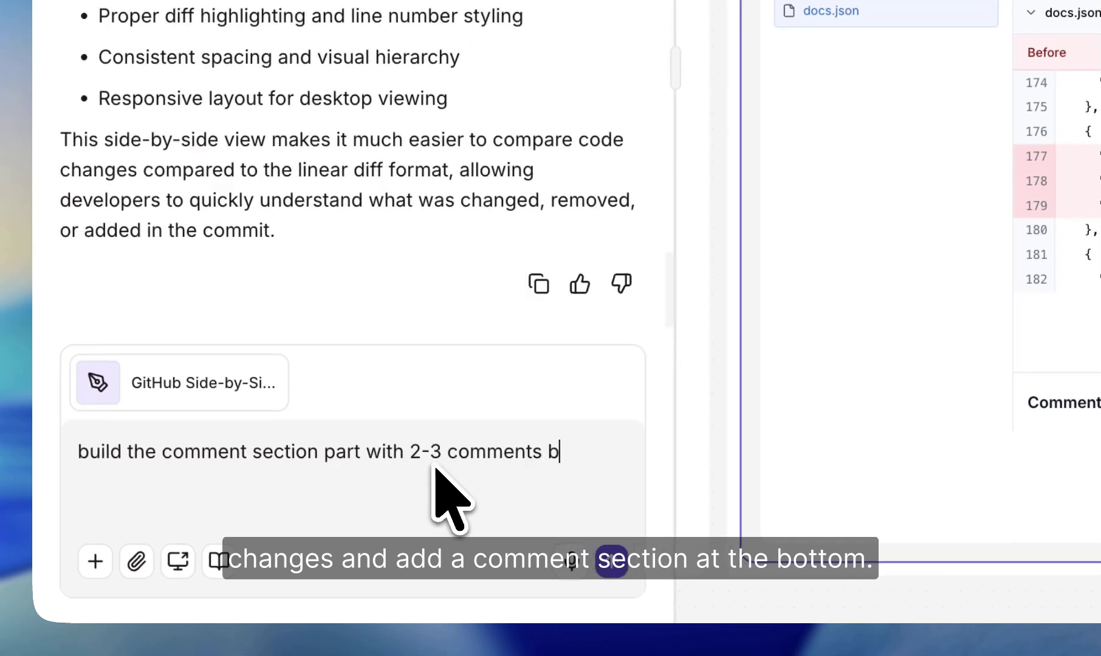
pyautogui.write('y my teammates')
# Step: Request 2-3 teammate comments, then open the updated diff design full-window
pyautogui.press('Return')
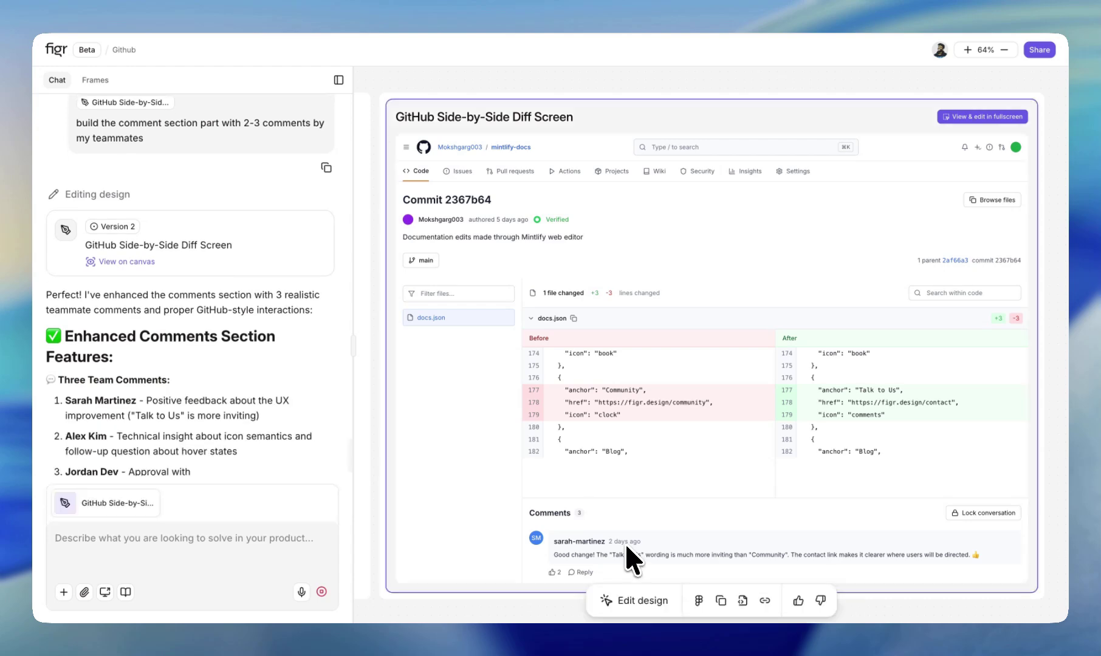
pyautogui.click(628, 599)
pyautogui.scroll(-5, 464, 366)
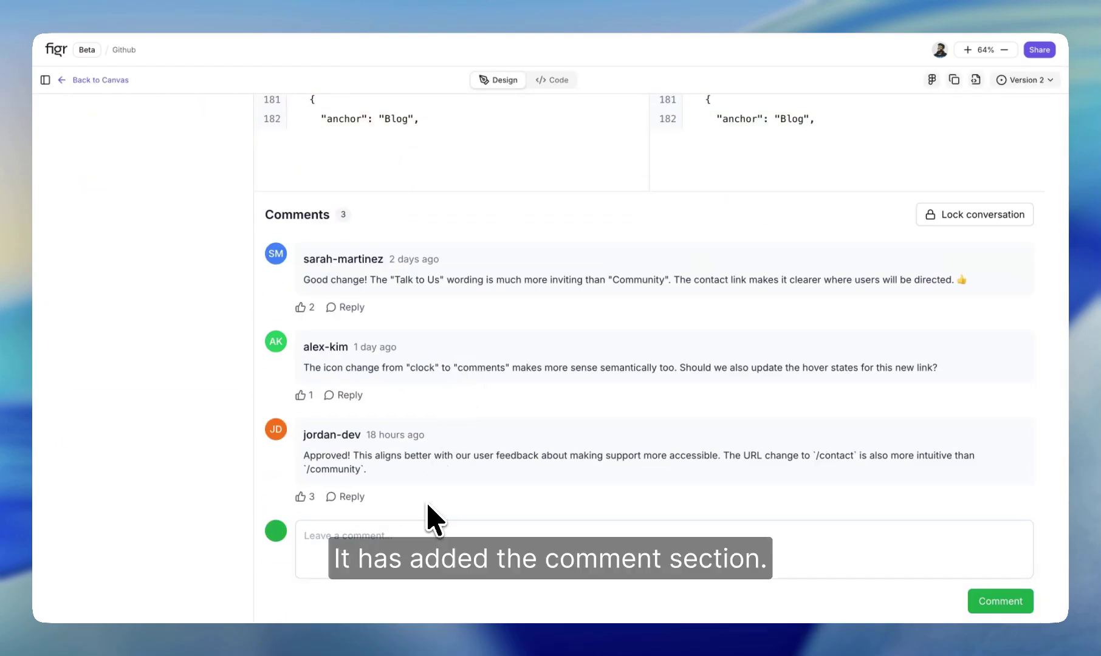
pyautogui.scroll(4, 979, 615)
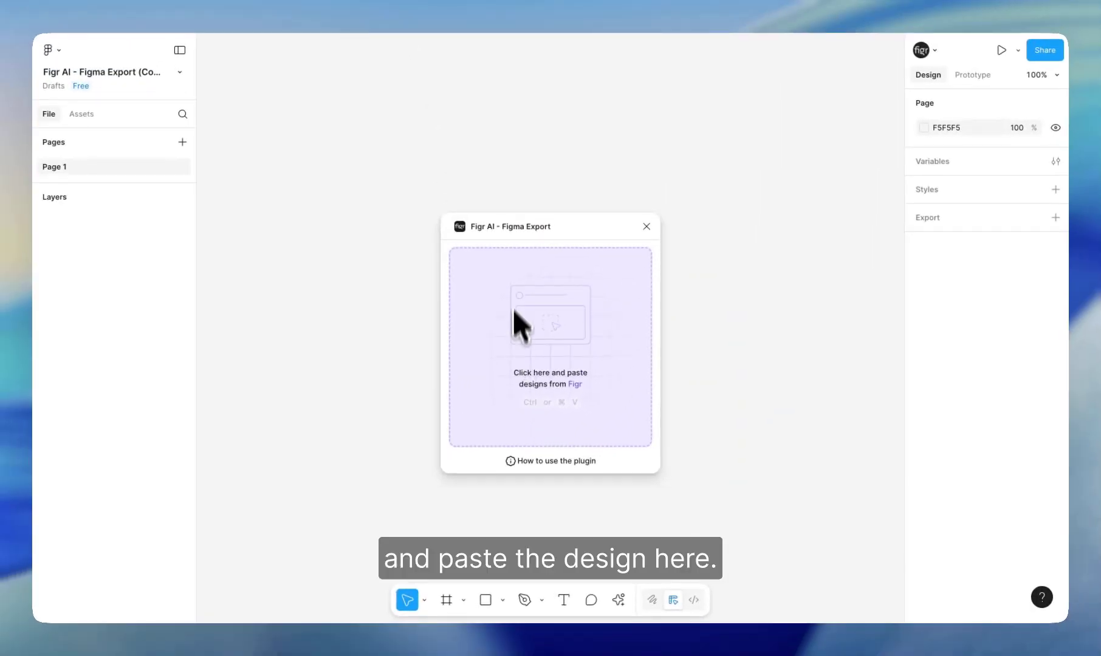
# Step: Move the Figr AI - Figma Export plugin window out of the way
pyautogui.moveTo(528, 229); pyautogui.dragTo(927, 235)
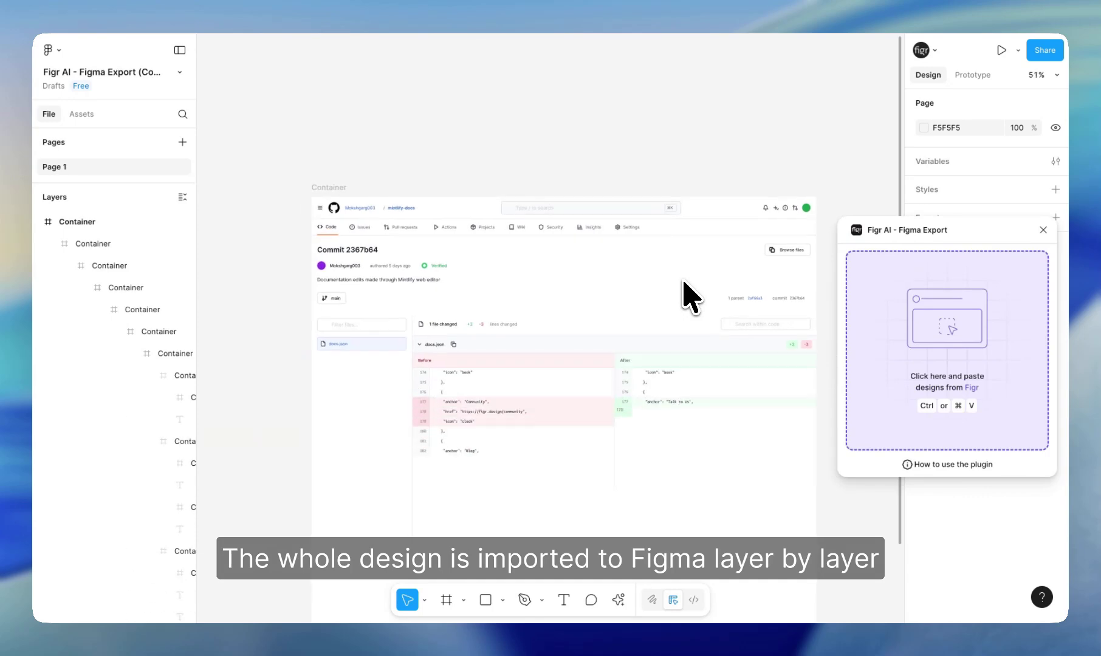
pyautogui.scroll(-5, 684, 297)
pyautogui.scroll(1, 684, 297)
pyautogui.scroll(2, 451, 287)
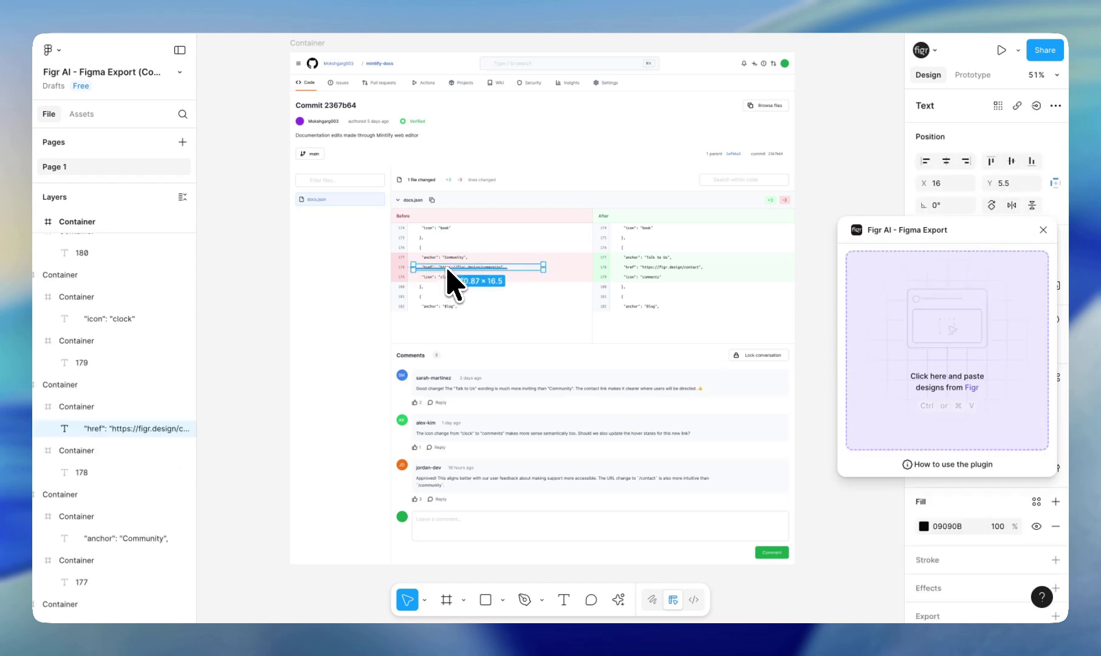